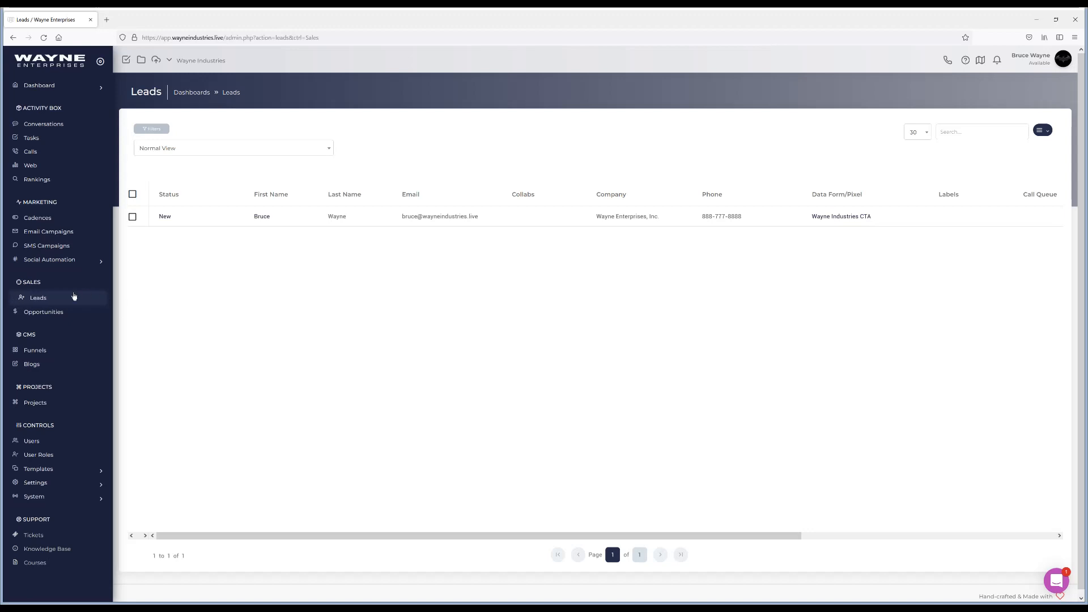
Open Settings > Domains showing wayneindustries.live with Active SSL, opening and dismissing the Add Domain dialog.
click(35, 482)
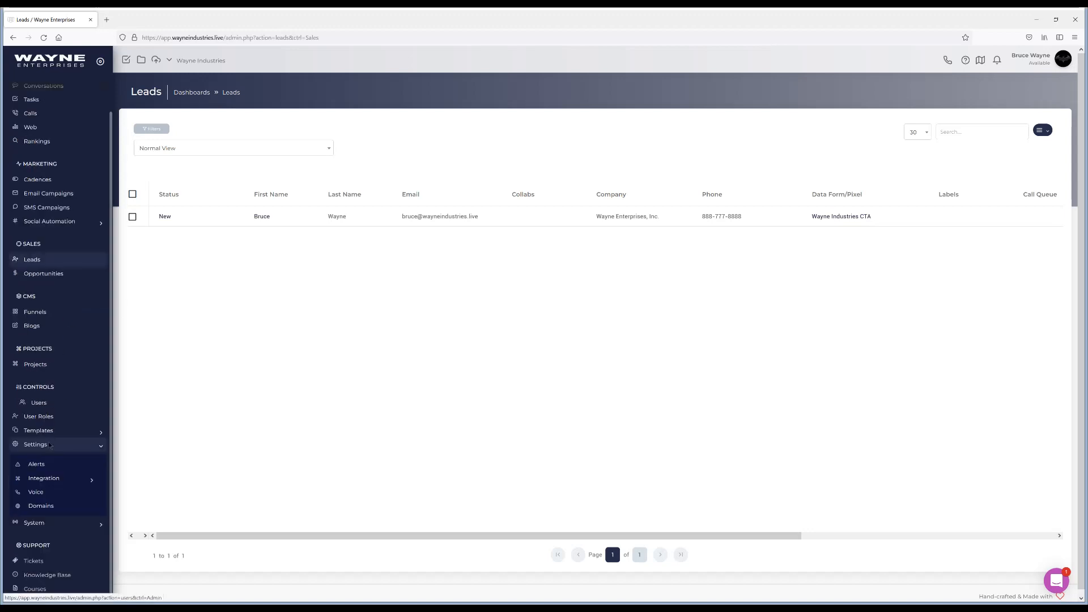
click(50, 507)
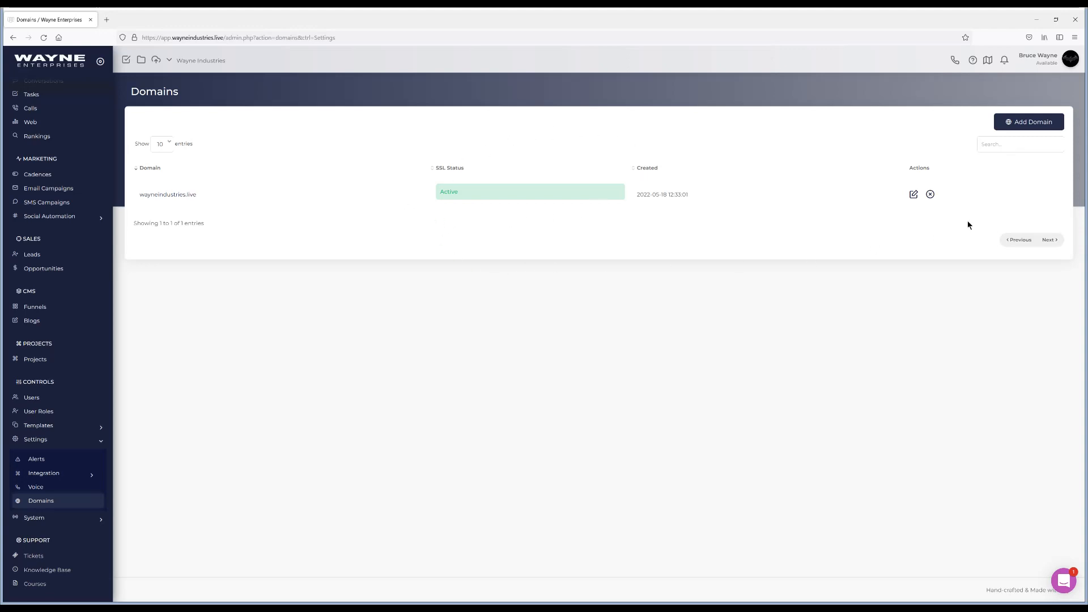
click(1032, 123)
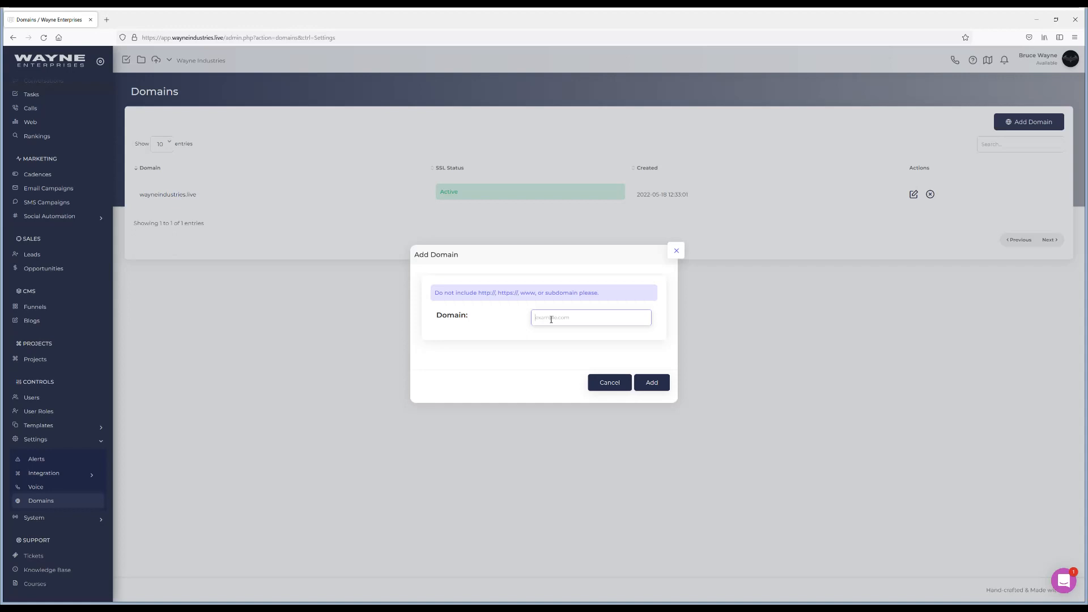
click(676, 254)
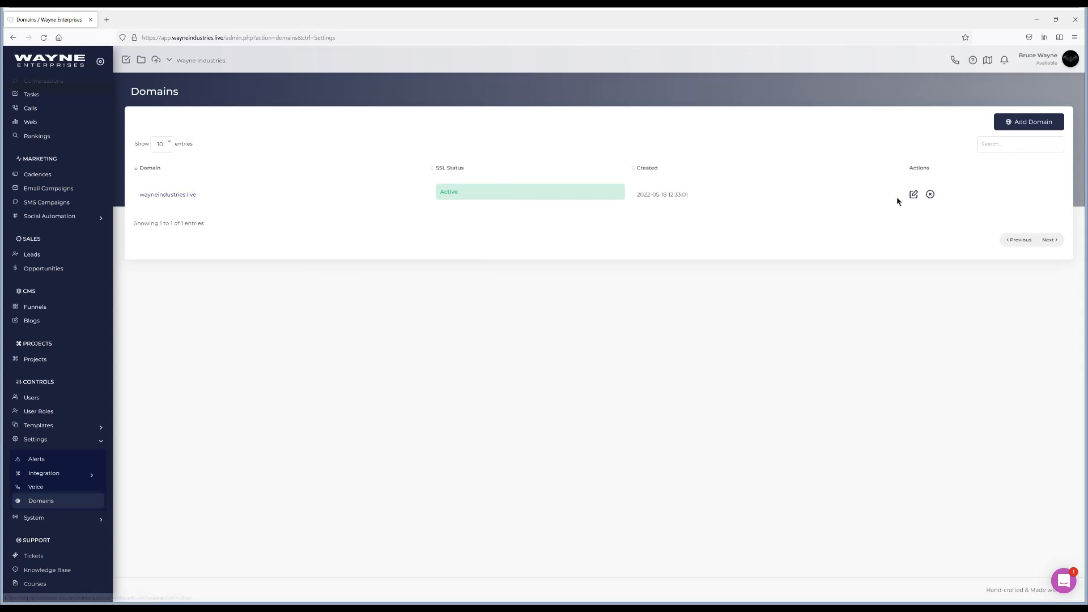
Open the wayneindustries.live domain setup to view its A, CNAME and email records.
click(193, 195)
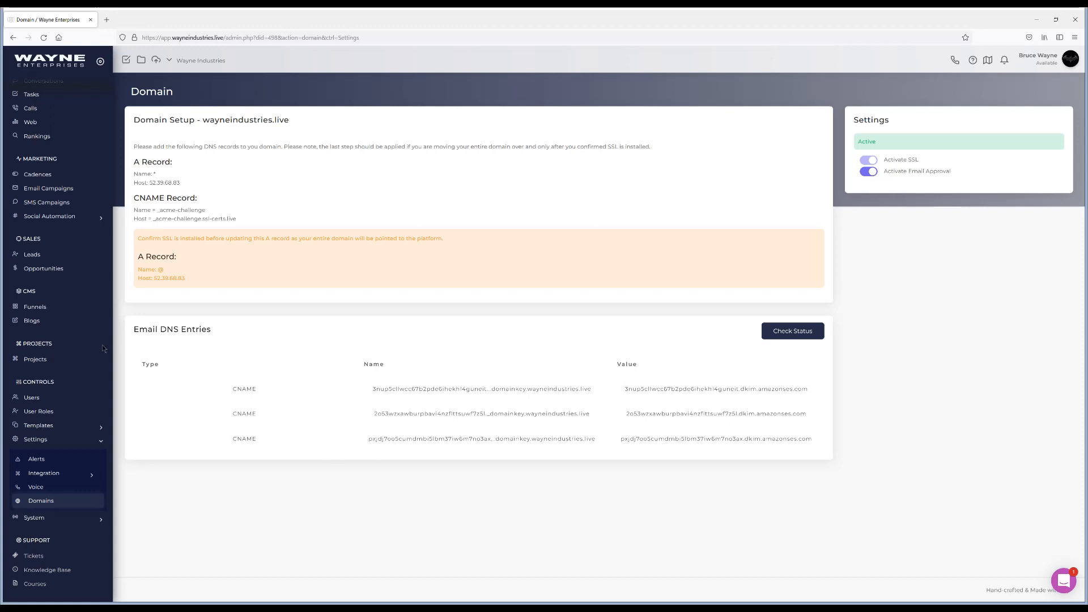
Go to Settings > Integration > Email to view the email integrations list.
click(53, 476)
scroll(62, 462, down, 2)
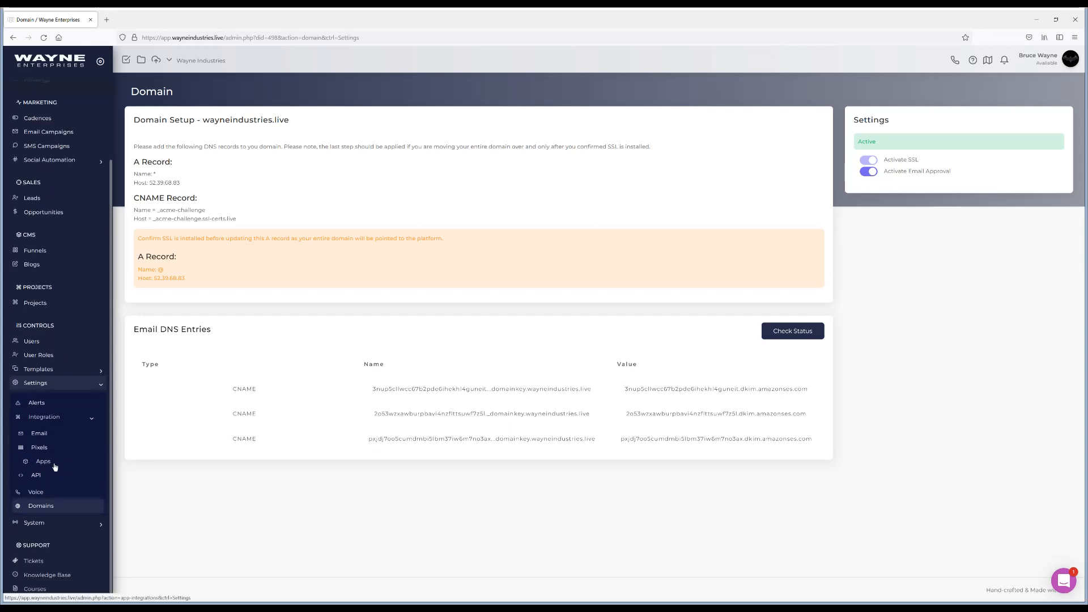
click(41, 435)
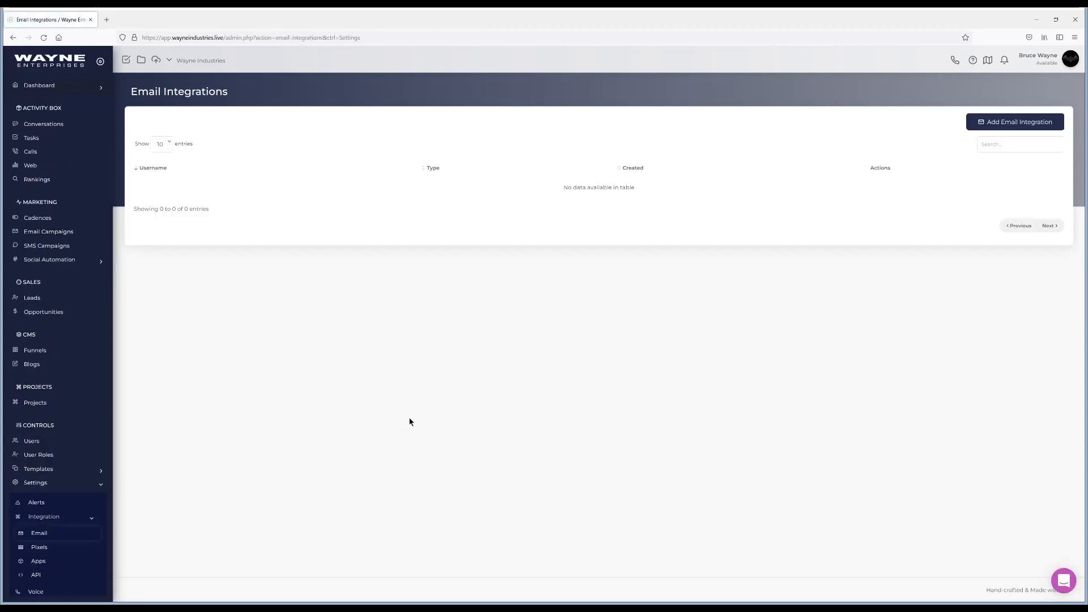
Add an Internal SMTP Relay email integration with the sender's company address, assigned to Wayne Industries.
click(1006, 128)
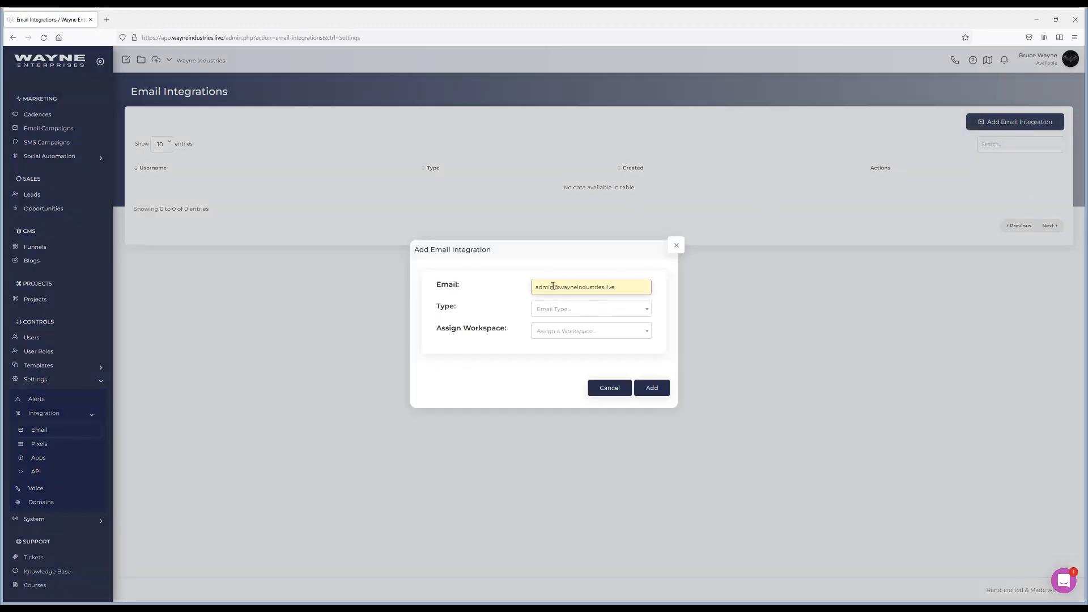
drag(555, 288, 530, 287)
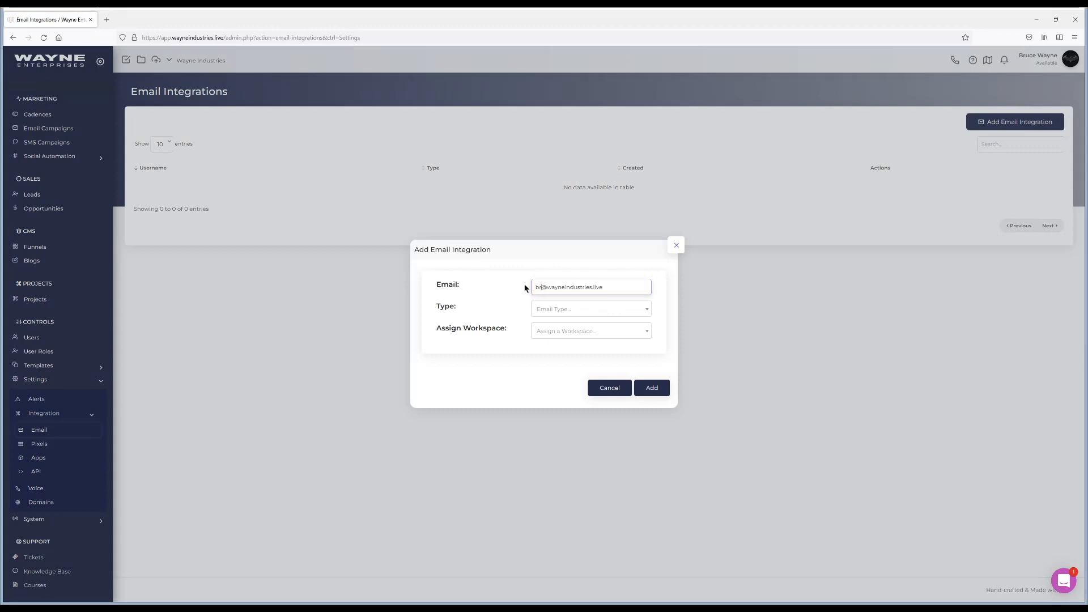
click(580, 309)
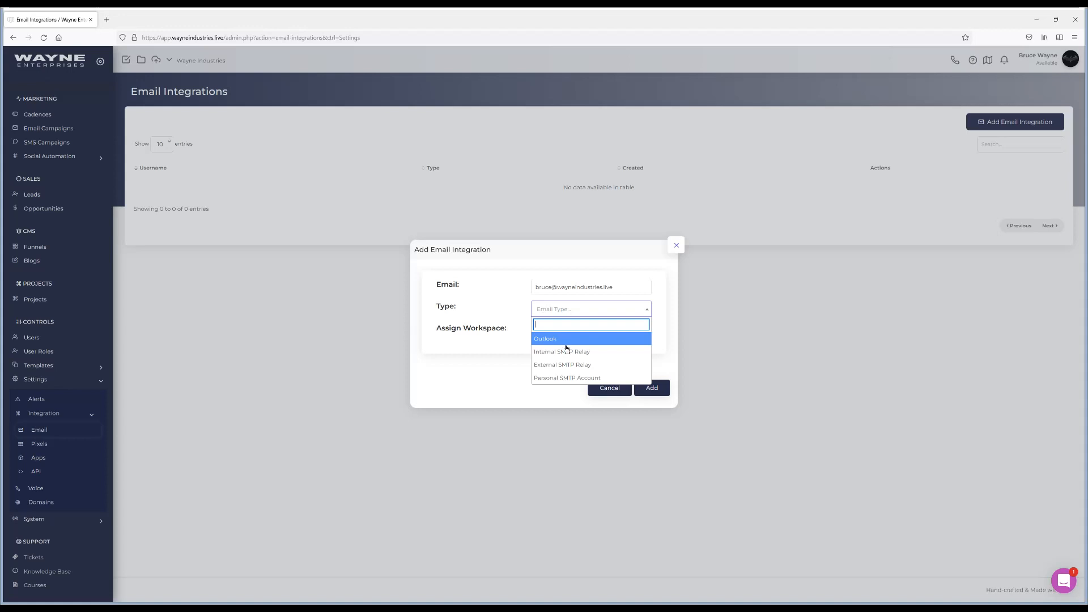
click(568, 352)
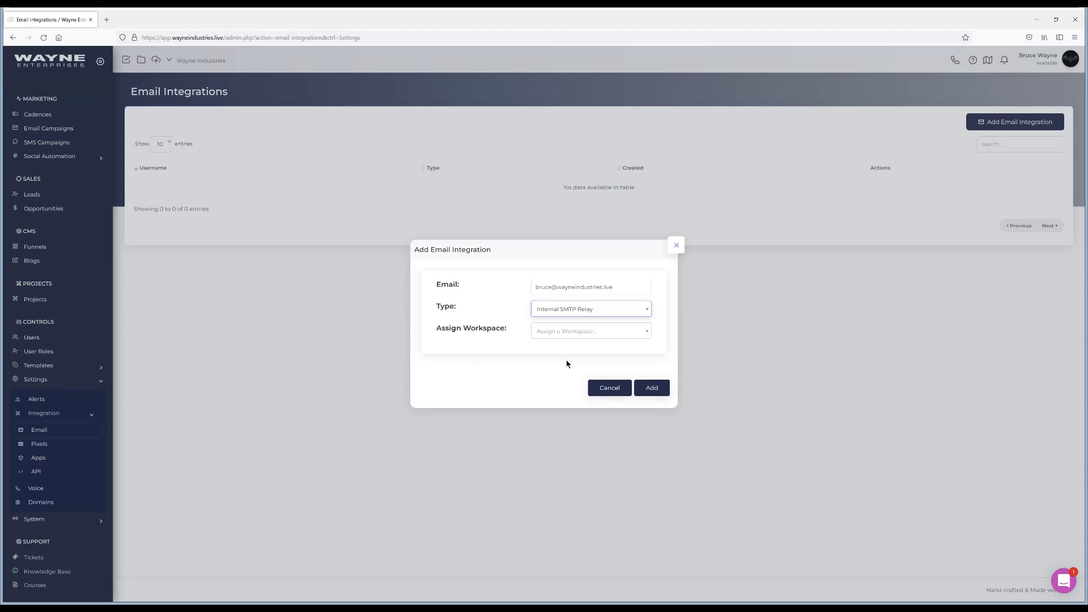
click(585, 337)
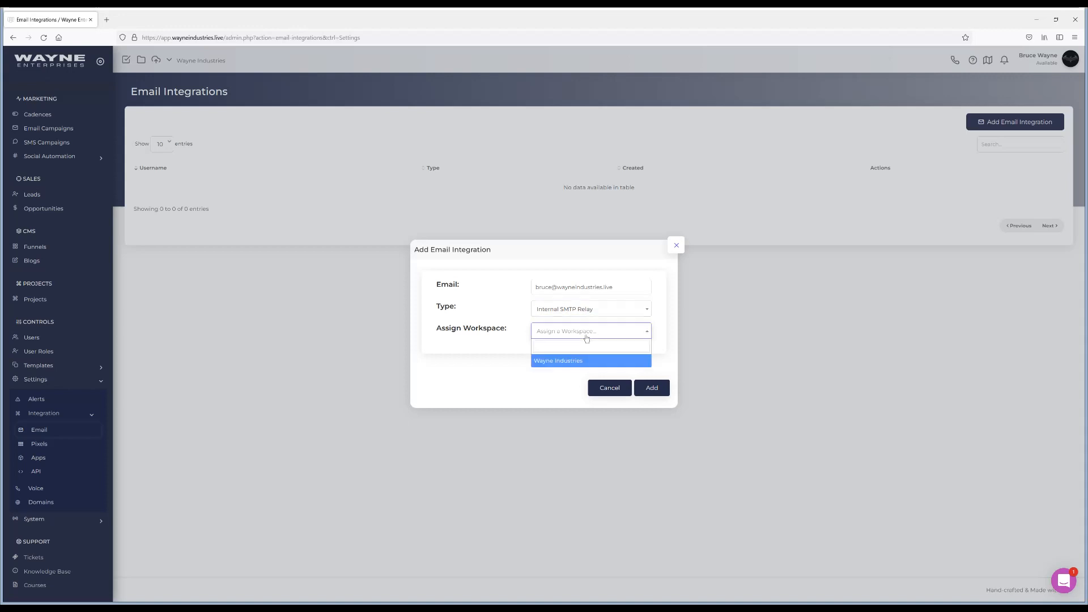
click(562, 361)
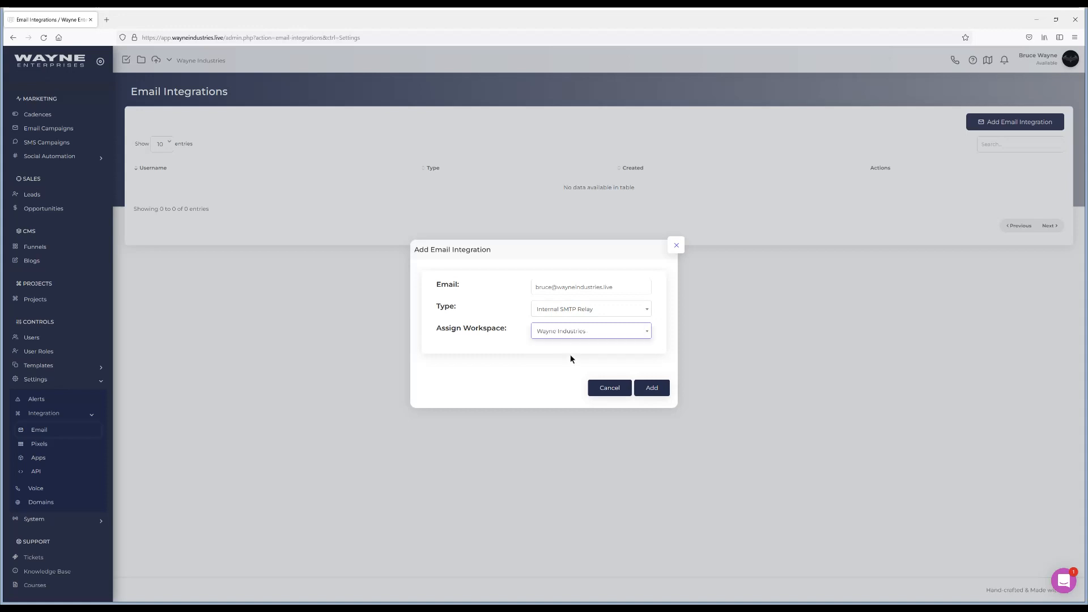
click(655, 386)
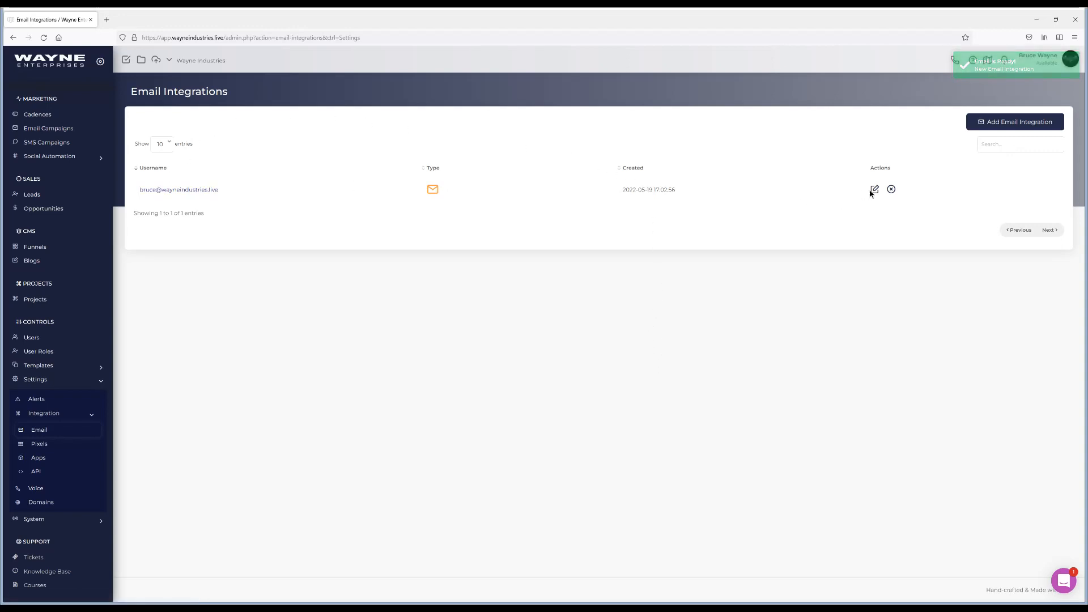
In the new integration's settings, enter the sender's full name as the Outgoing Display Name.
click(180, 190)
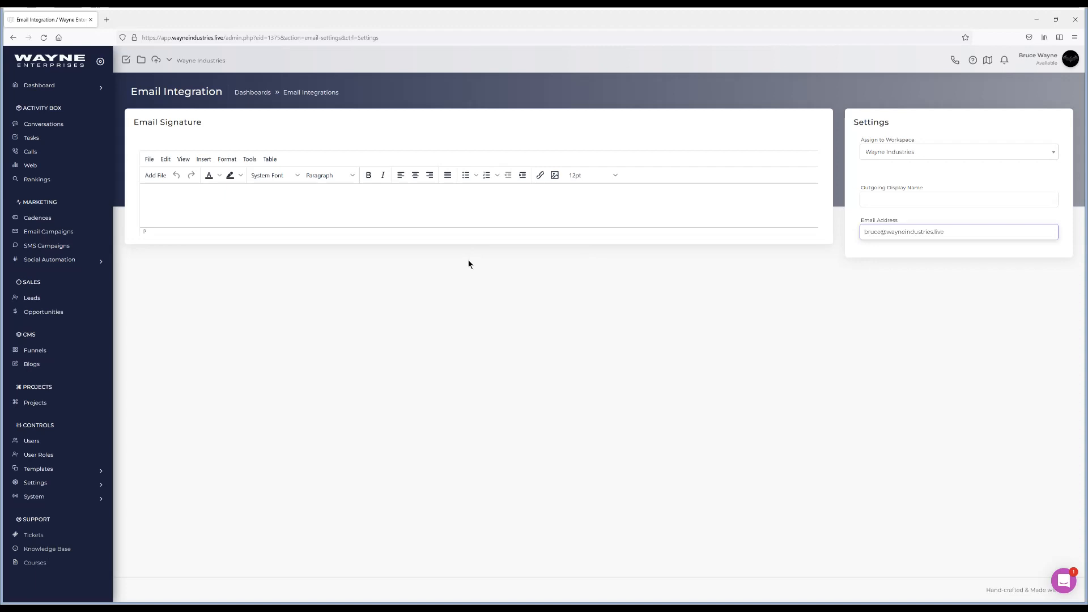
click(882, 195)
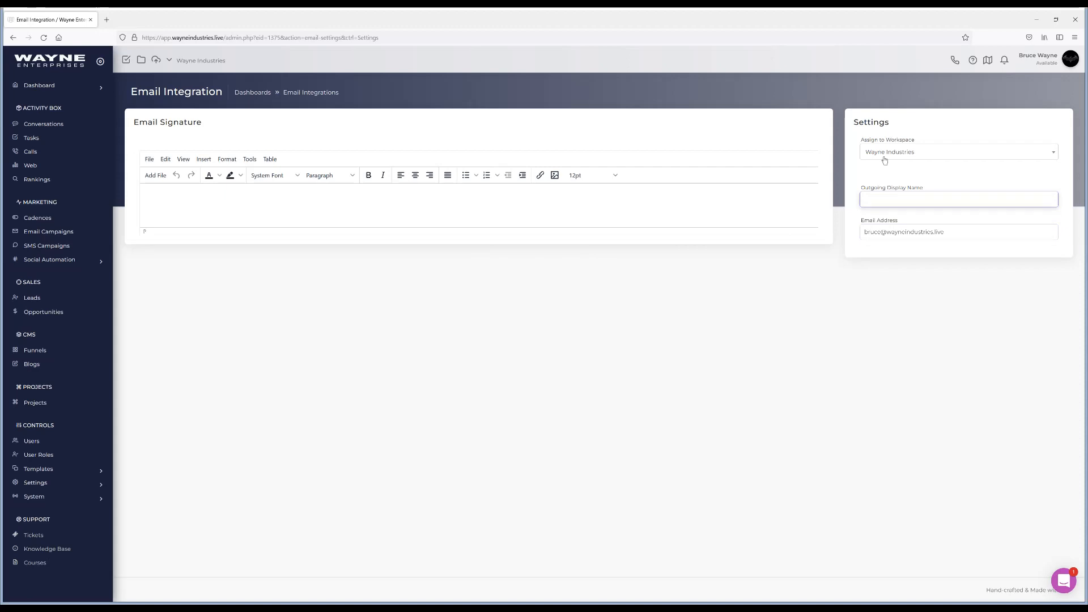
text(uce Wayne)
click(449, 354)
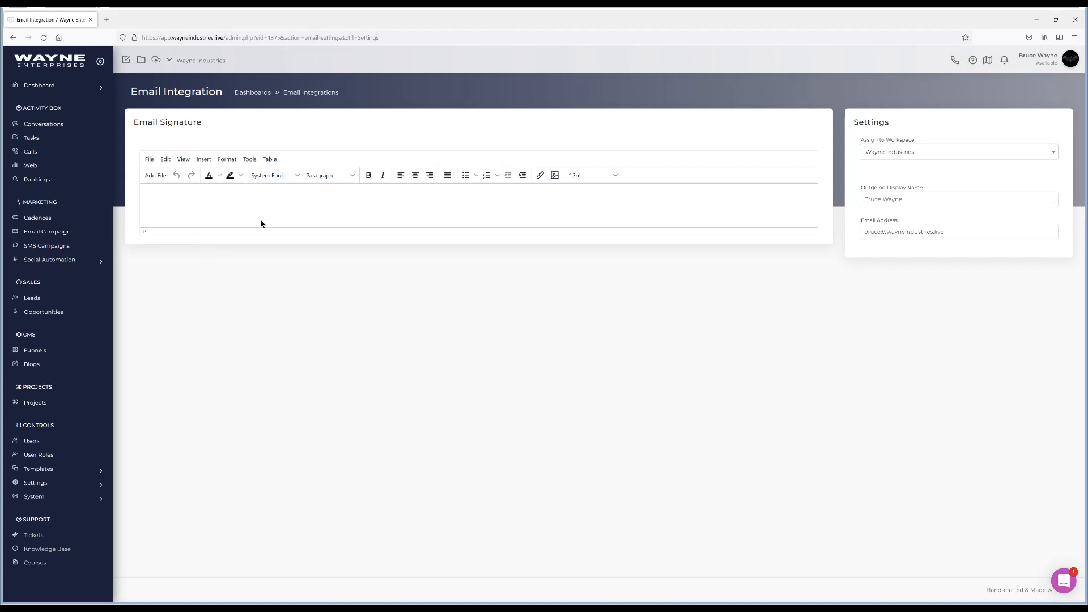
click(249, 159)
Write the email signature as 'Kind Regards,' with the sender's first name on the next line.
click(266, 177)
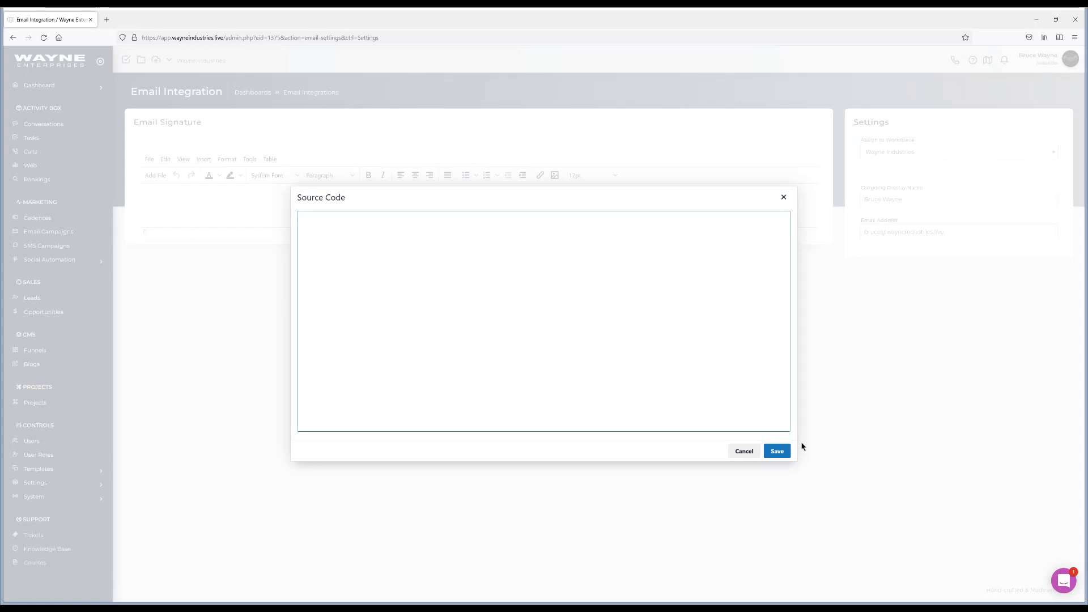
click(783, 197)
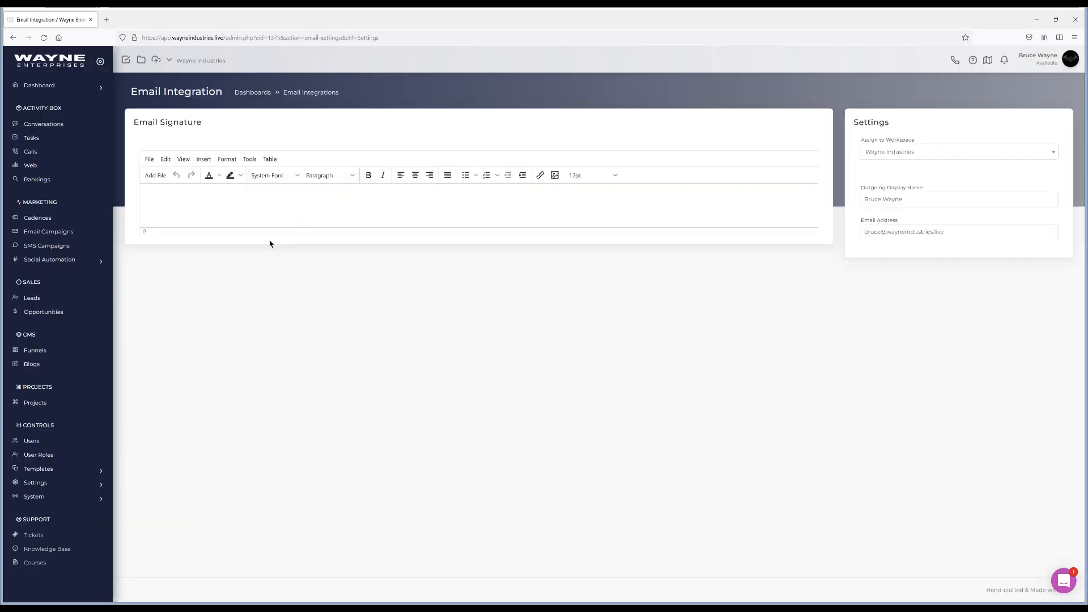
text(Kind Regards,)
key(Return)
text(B)
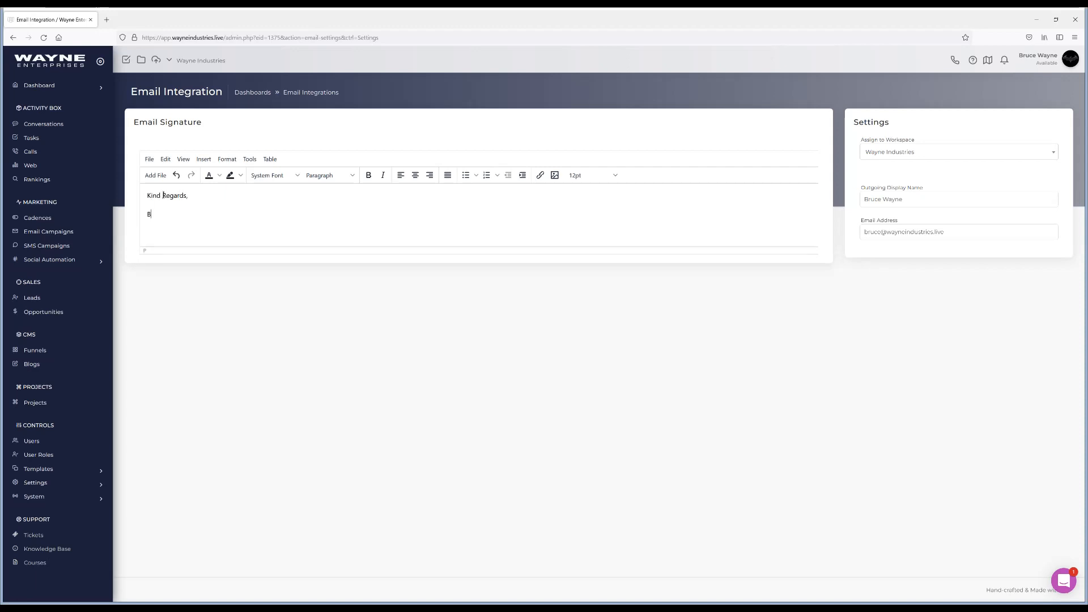
text(ruce)
Start an email from the lead's details page and confirm the company address appears under From.
click(37, 300)
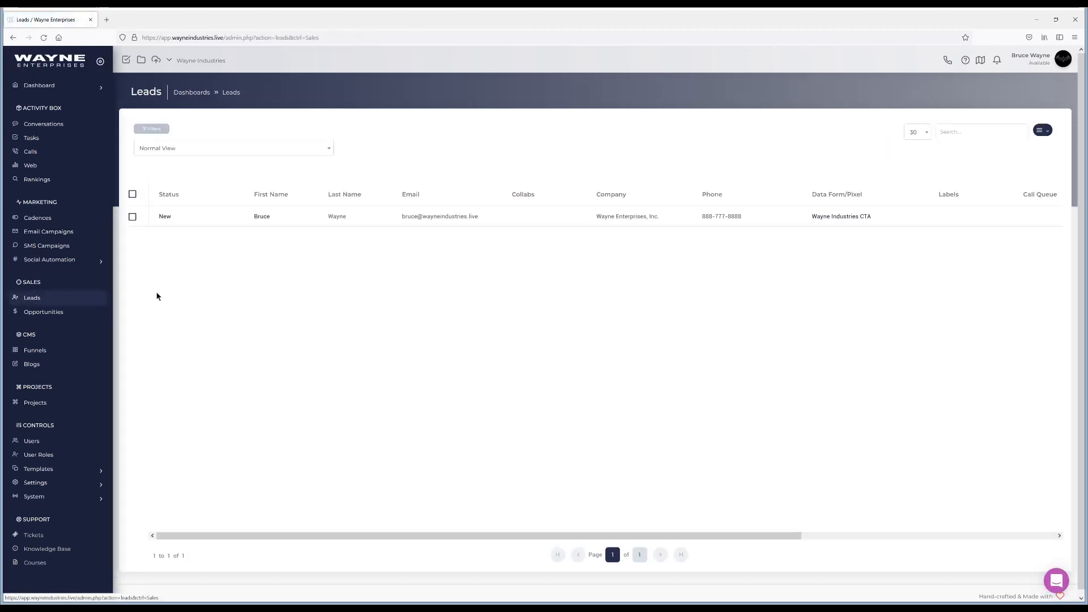
click(262, 217)
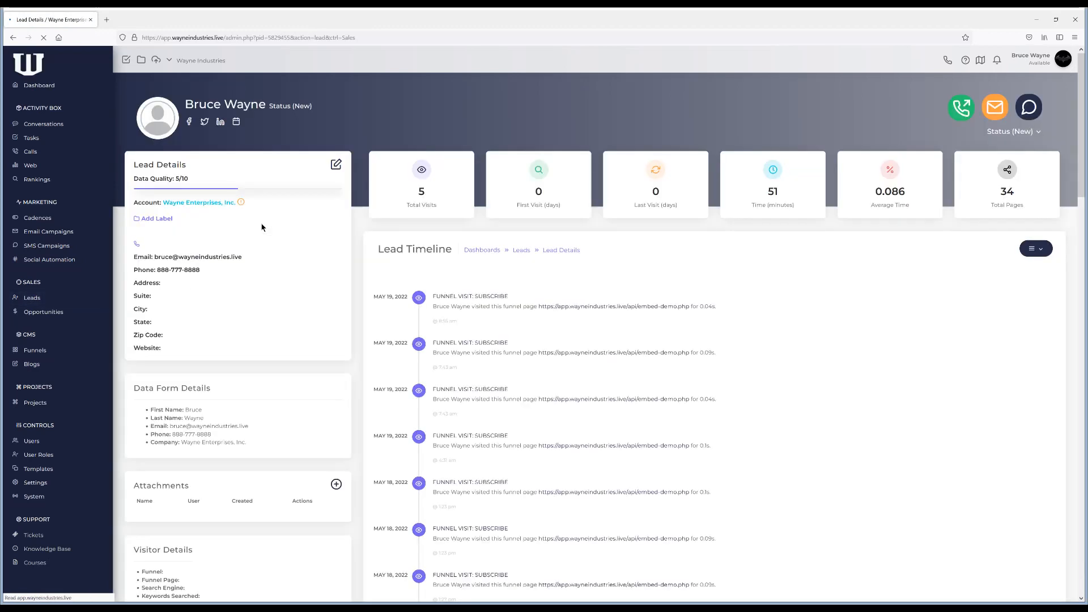
click(993, 113)
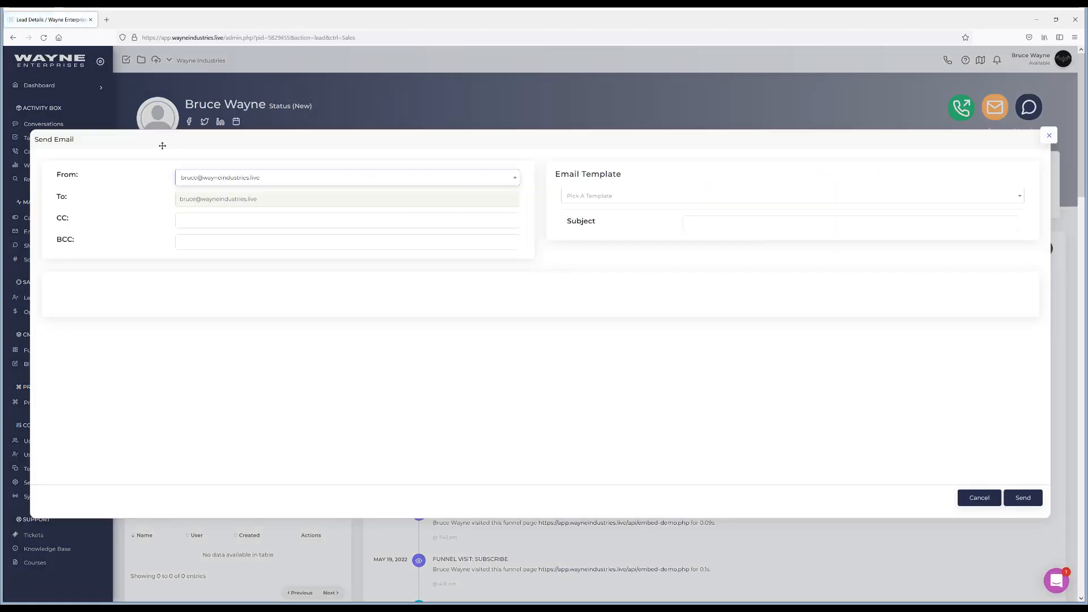
click(245, 194)
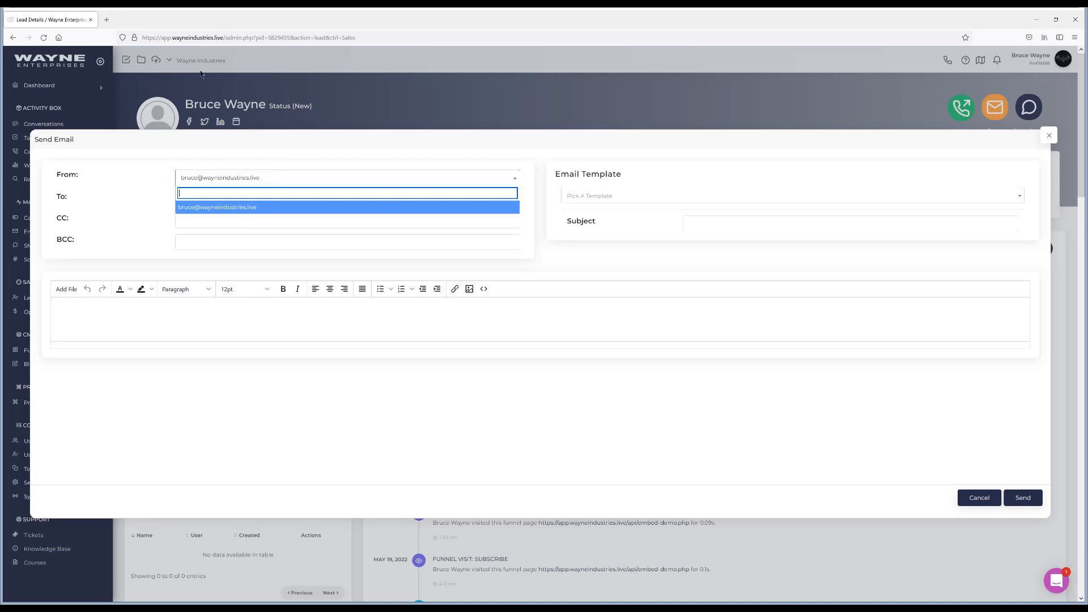
click(327, 178)
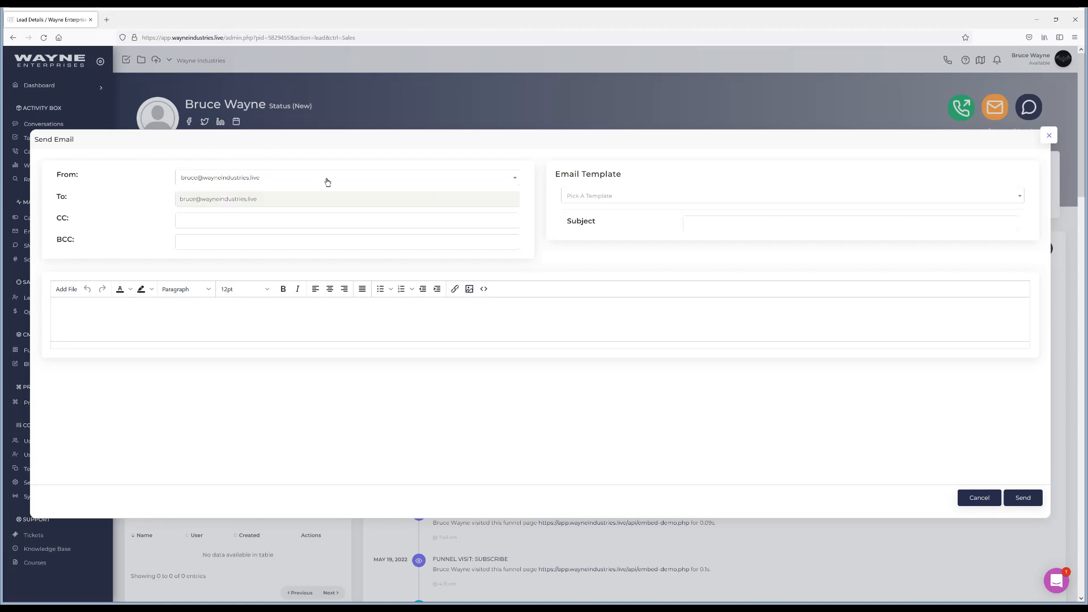